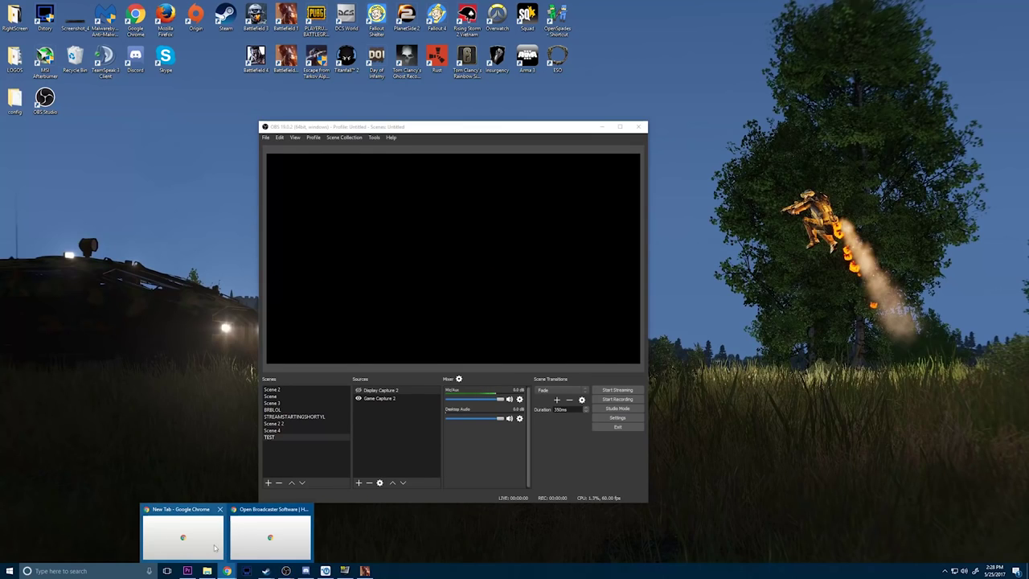
# Step: Switch to Chrome to view the OBS Studio website and the WD Blue 1TB hard drive page on Newegg
pyautogui.click(212, 545)
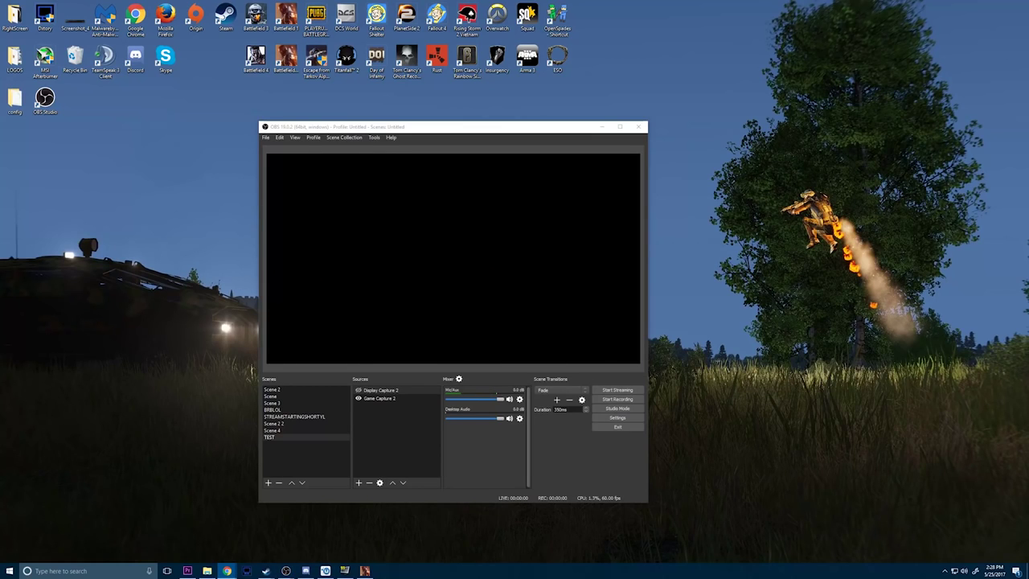
pyautogui.click(206, 570)
pyautogui.moveTo(223, 567)
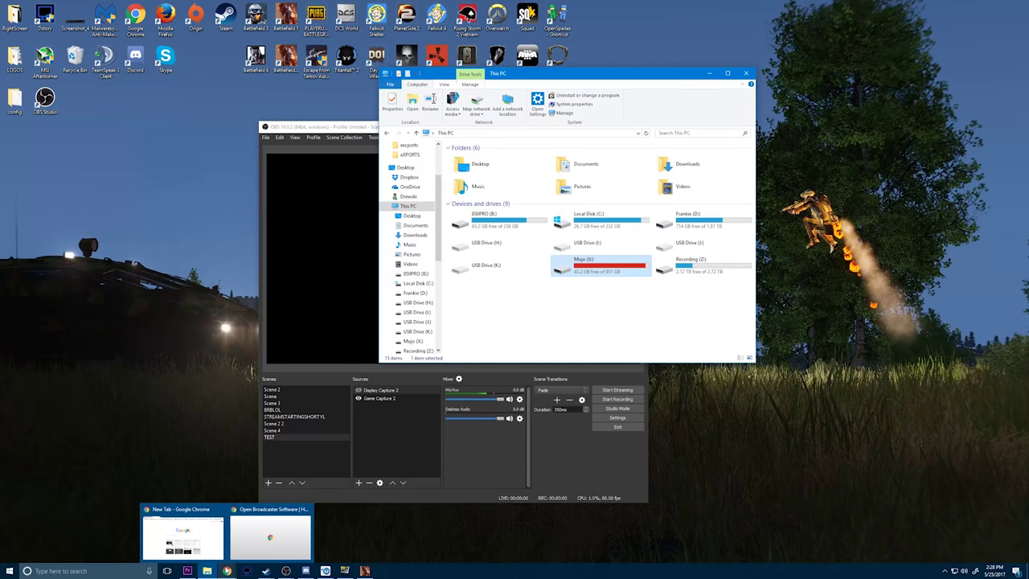
pyautogui.click(254, 417)
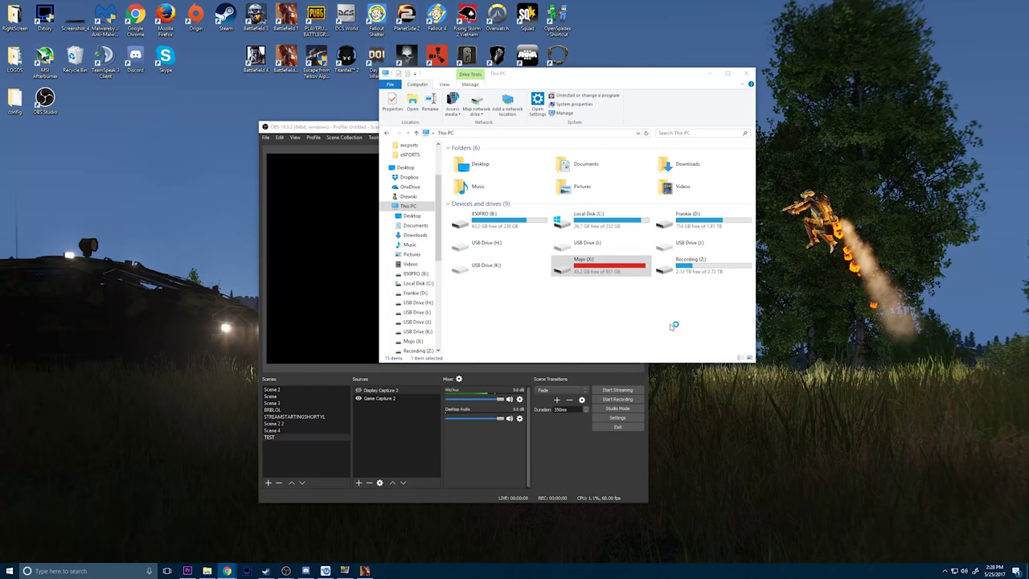
pyautogui.moveTo(227, 569)
pyautogui.click(269, 537)
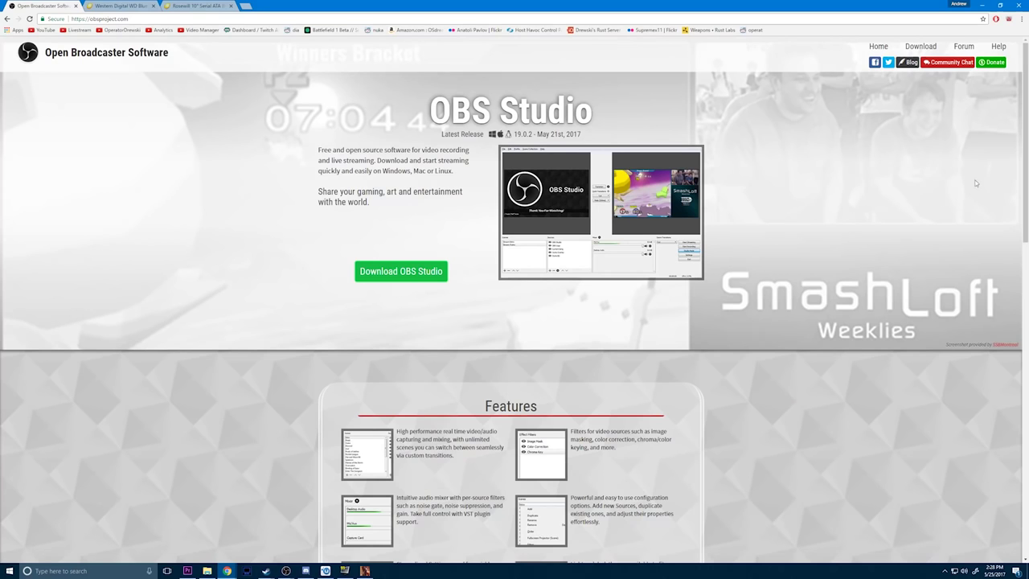
pyautogui.click(121, 6)
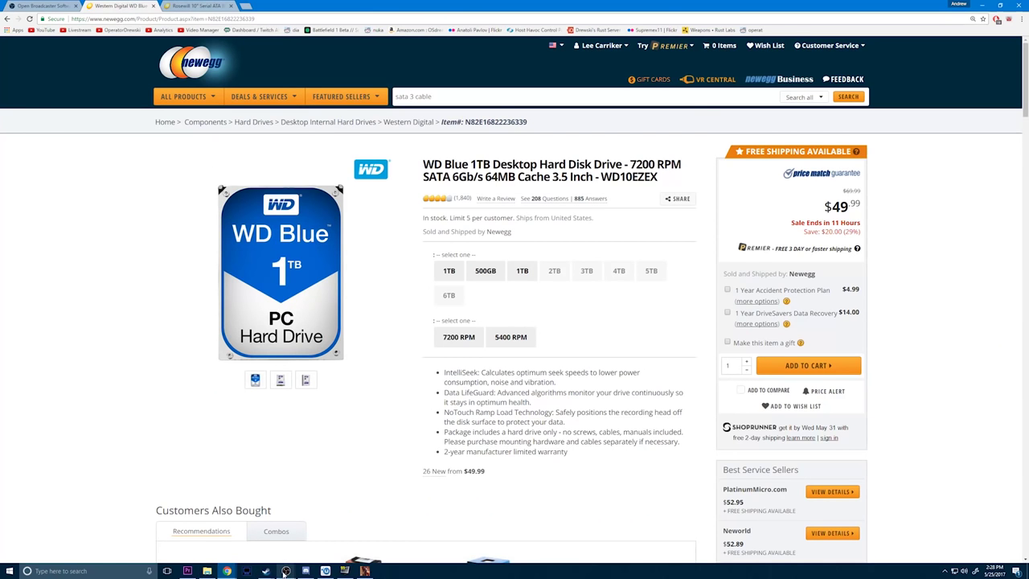
pyautogui.moveTo(287, 571)
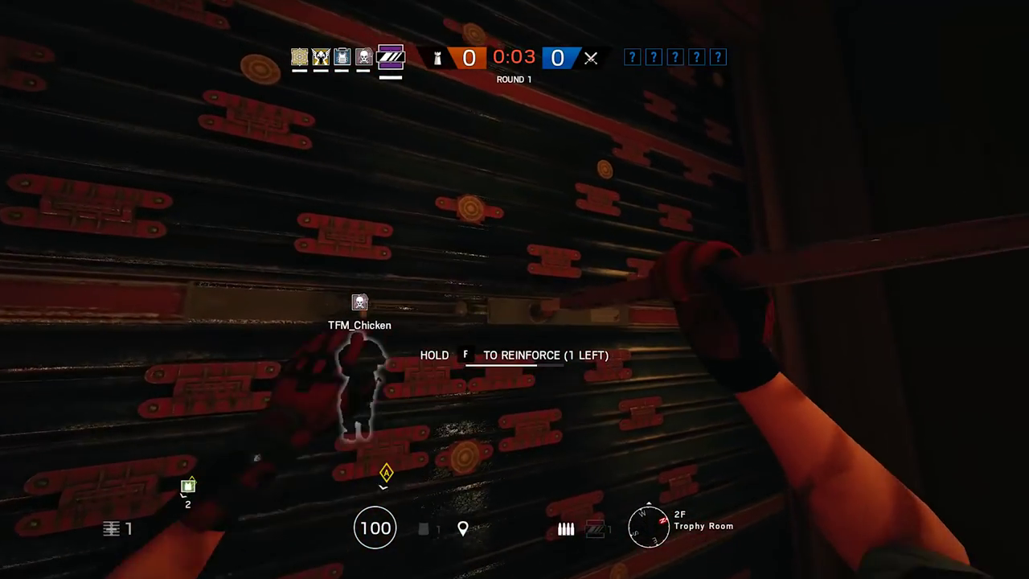
pyautogui.press('f')
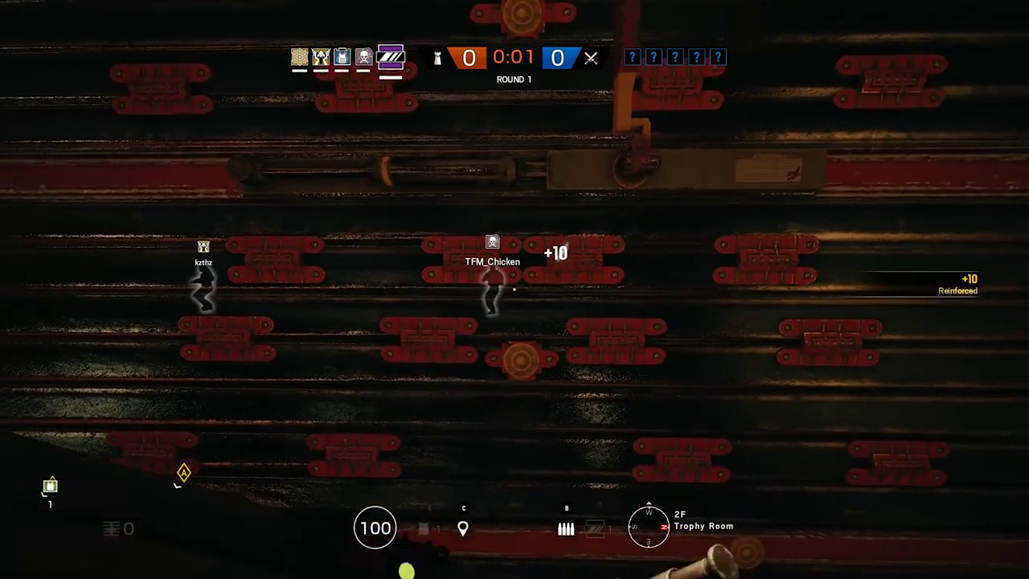
pyautogui.middleClick(515, 289)
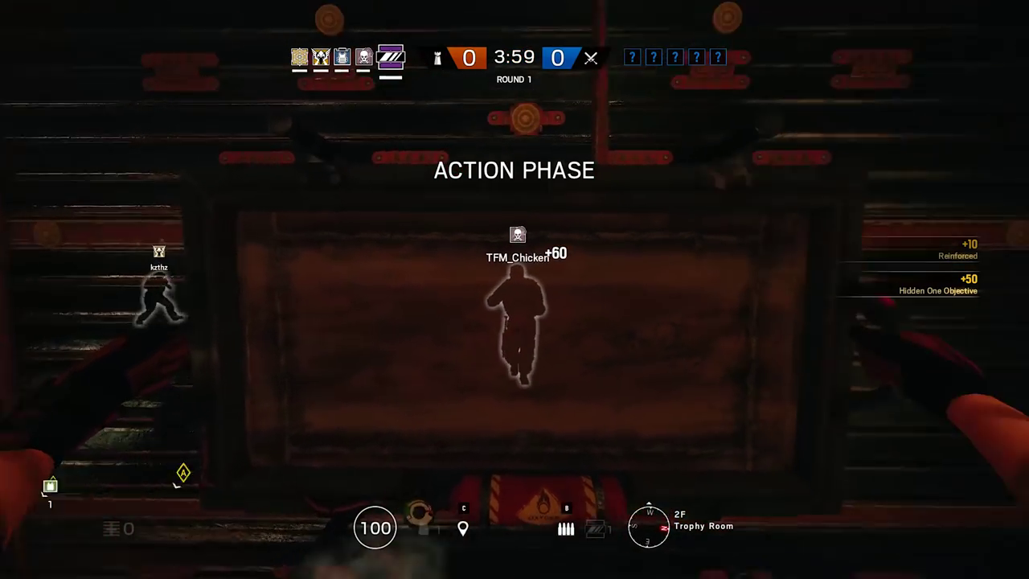
pyautogui.press('f')
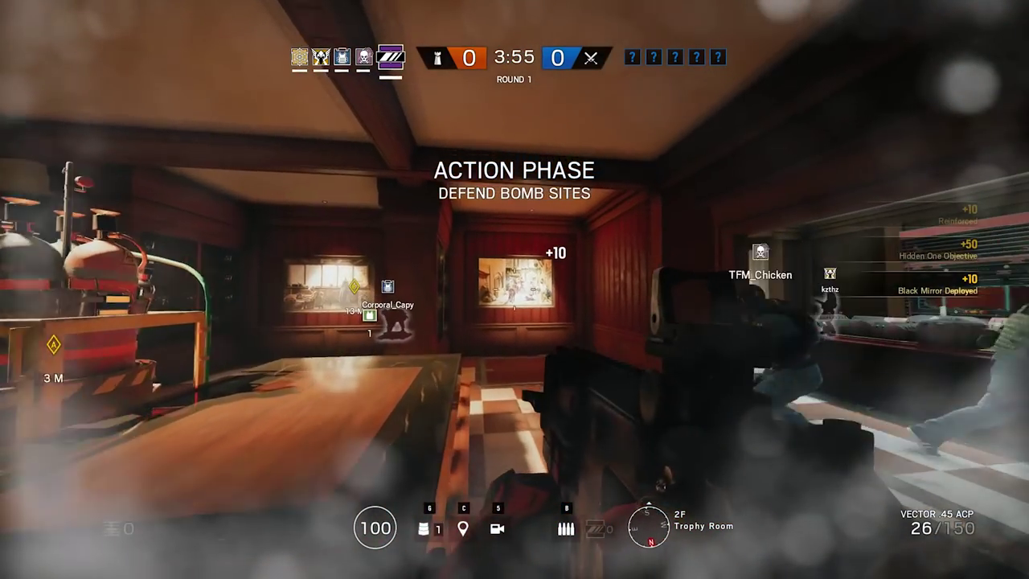
pyautogui.press('w')
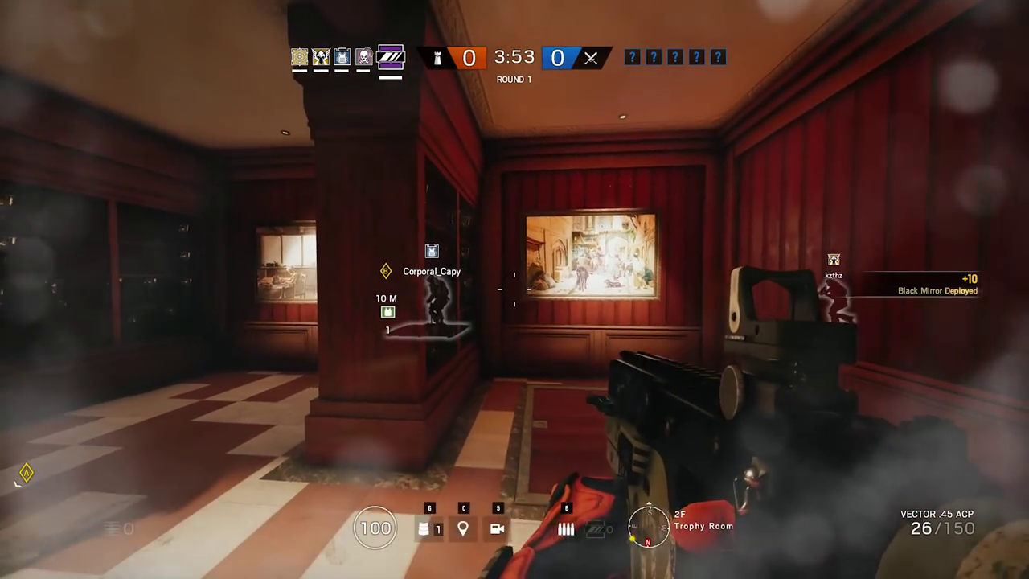
pyautogui.press('s')
pyautogui.press('c')
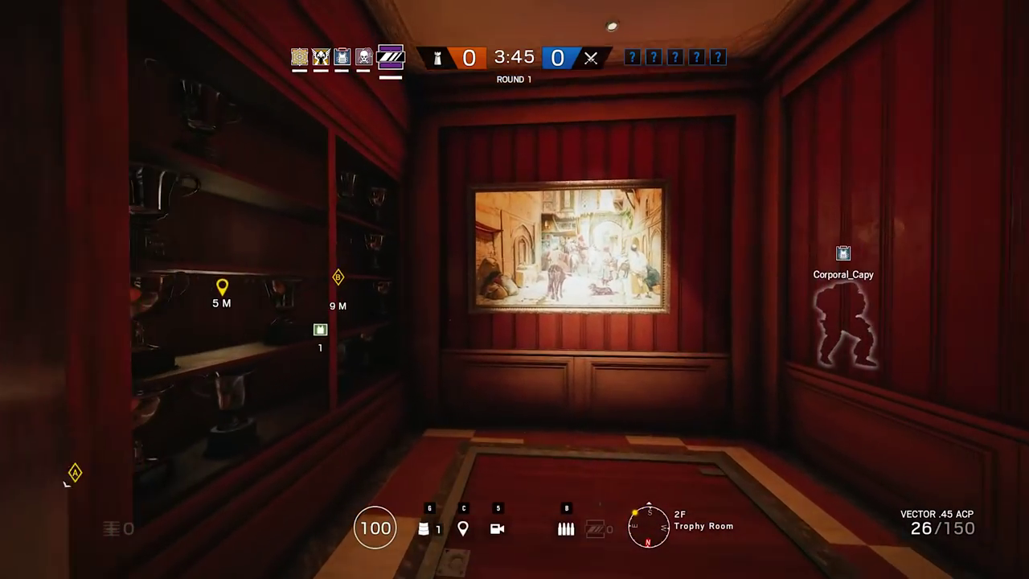
pyautogui.press('2')
pyautogui.click(514, 289)
pyautogui.click(515, 290)
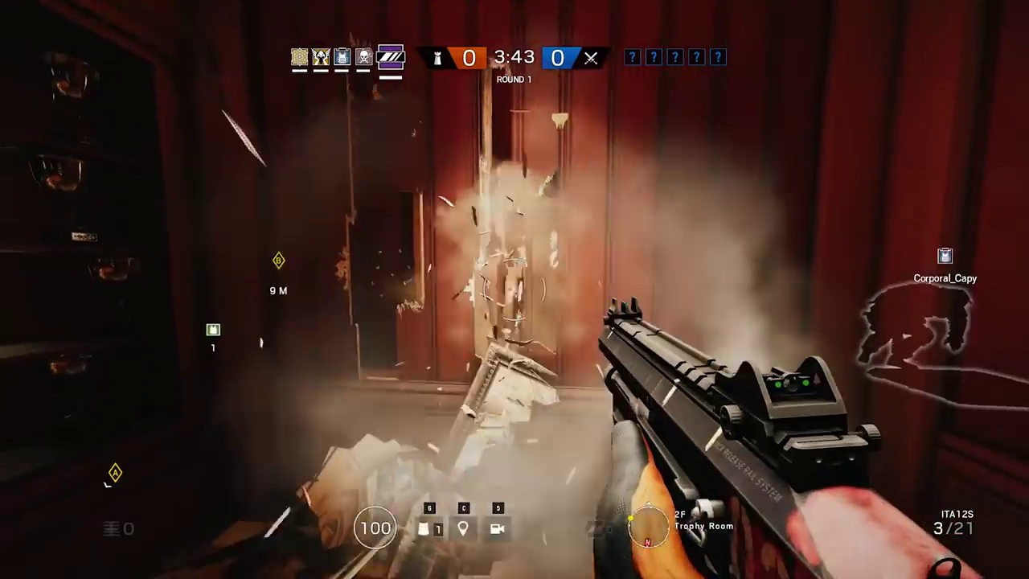
pyautogui.click(514, 289)
pyautogui.click(514, 289)
pyautogui.click(515, 289)
pyautogui.press('r')
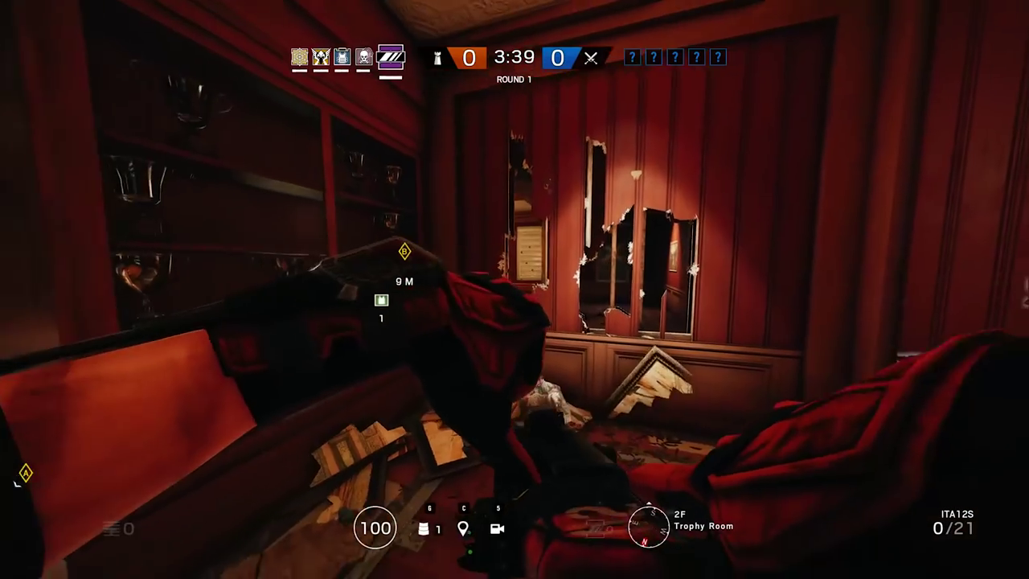
pyautogui.press('w')
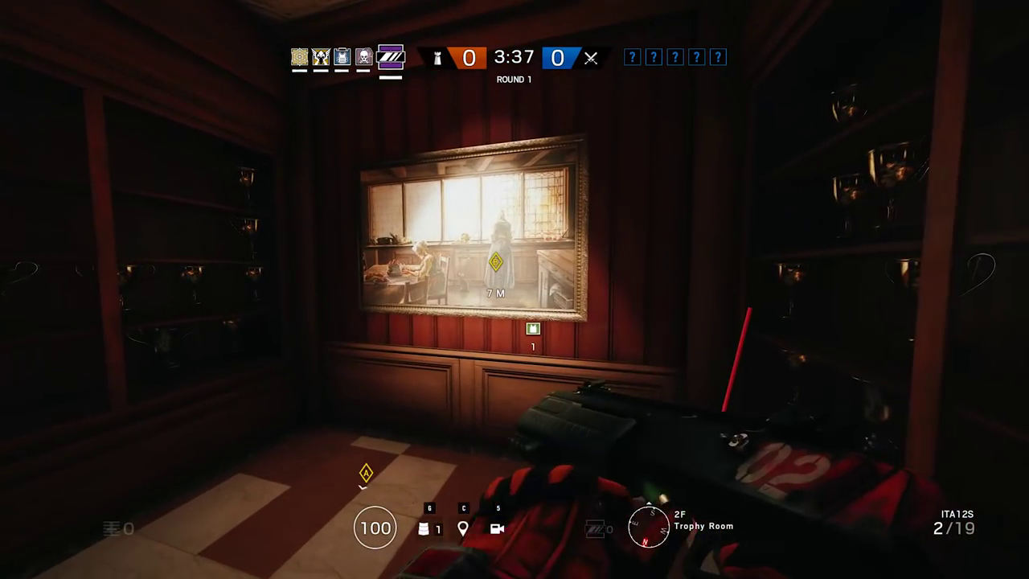
pyautogui.press('w')
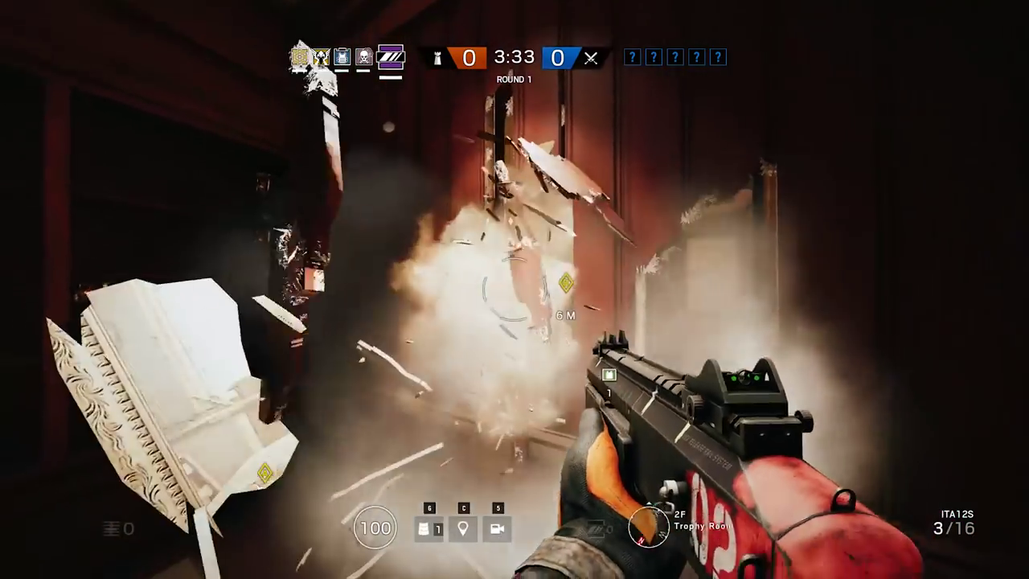
pyautogui.click(515, 289)
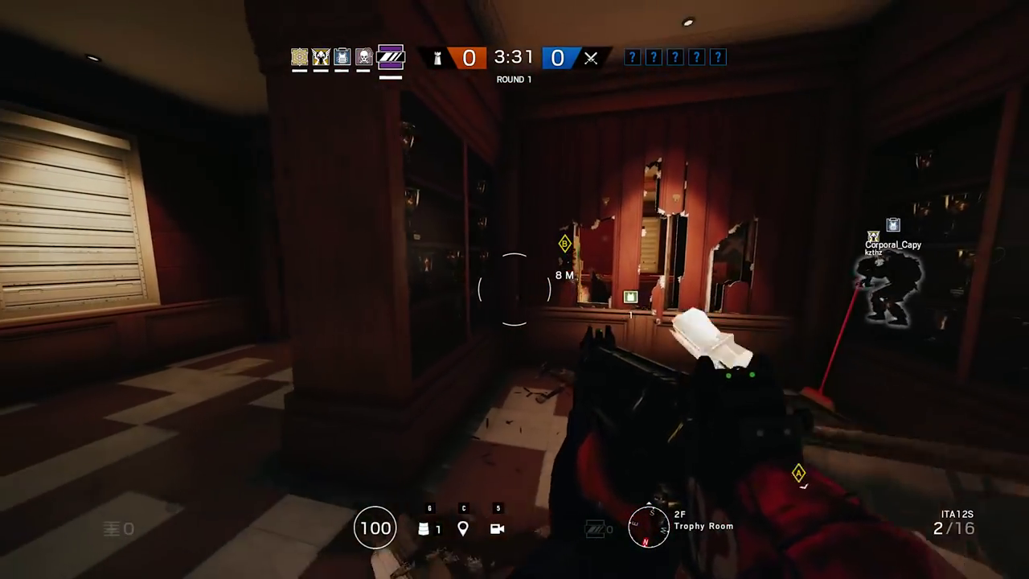
pyautogui.press('r')
pyautogui.press('1')
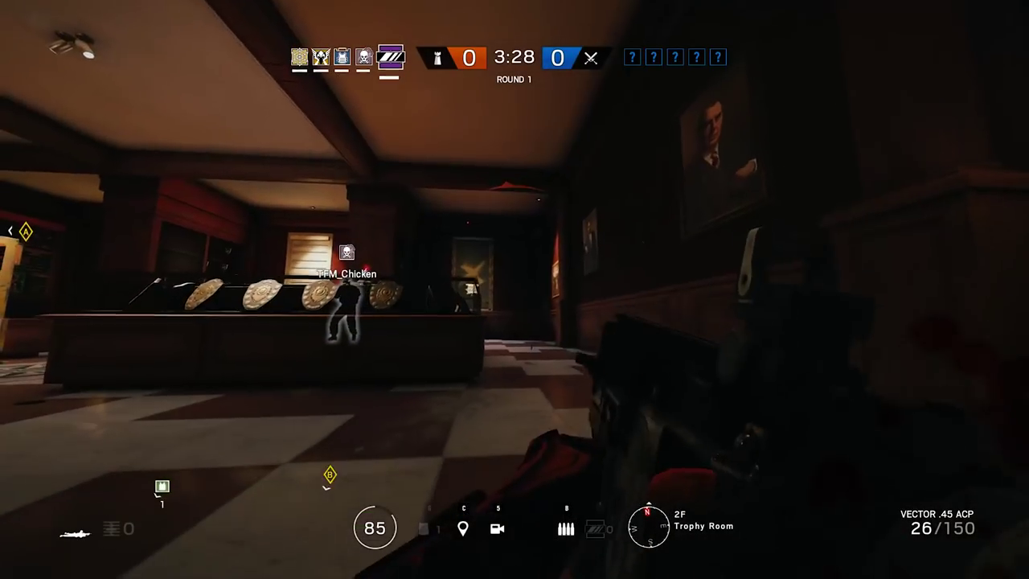
pyautogui.rightClick(514, 289)
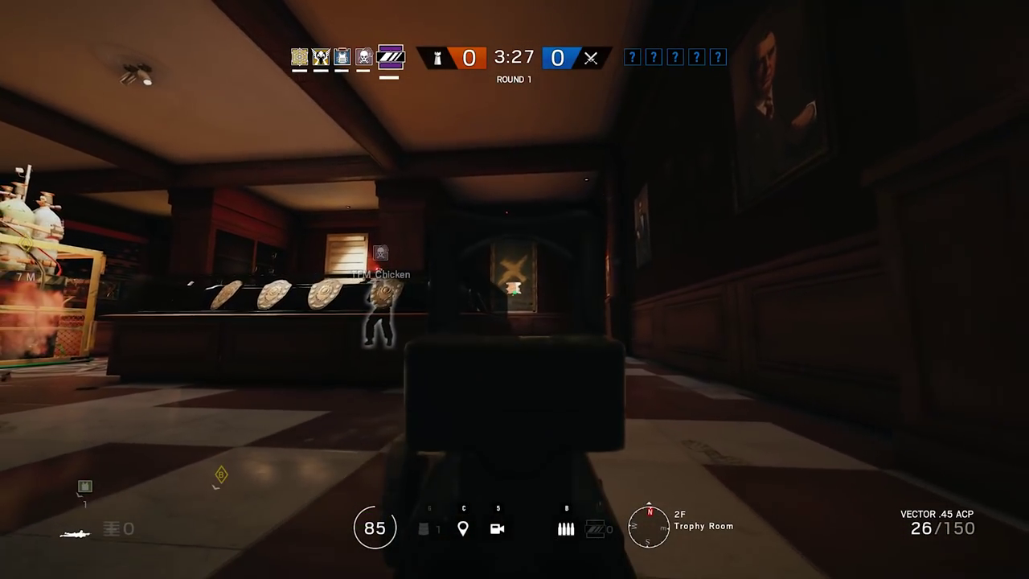
pyautogui.press('s')
pyautogui.click(515, 290)
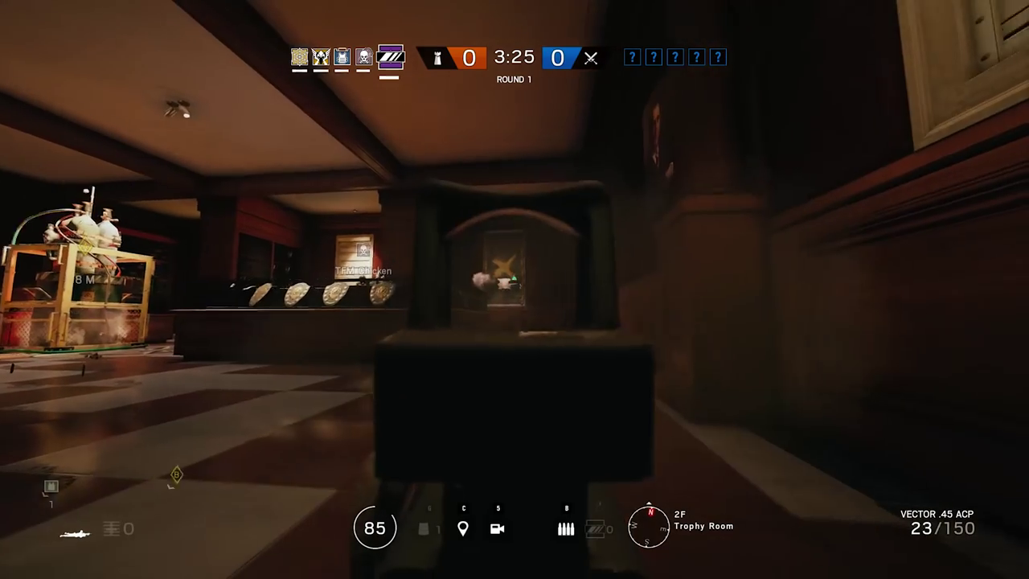
pyautogui.press('s')
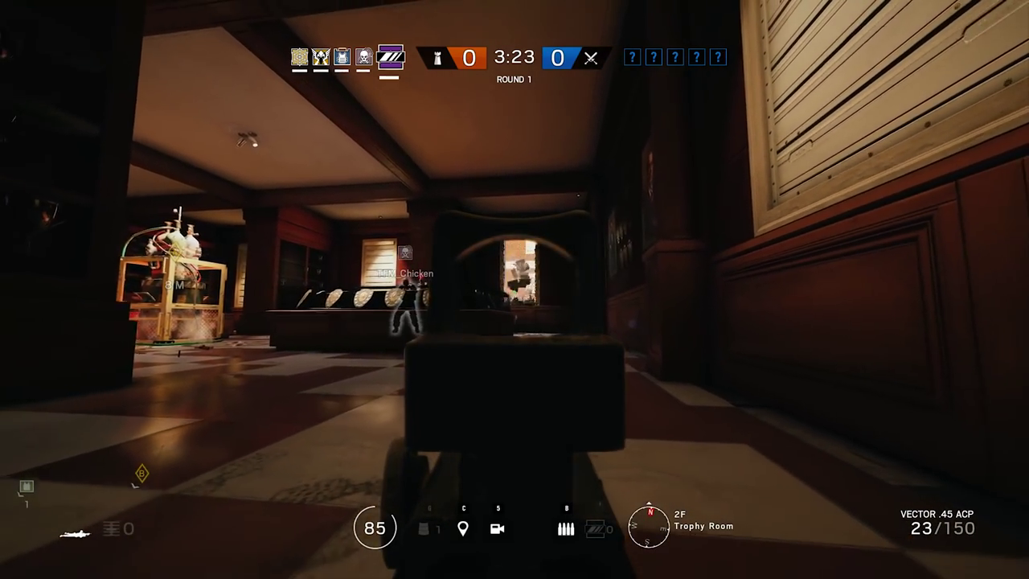
pyautogui.press('s')
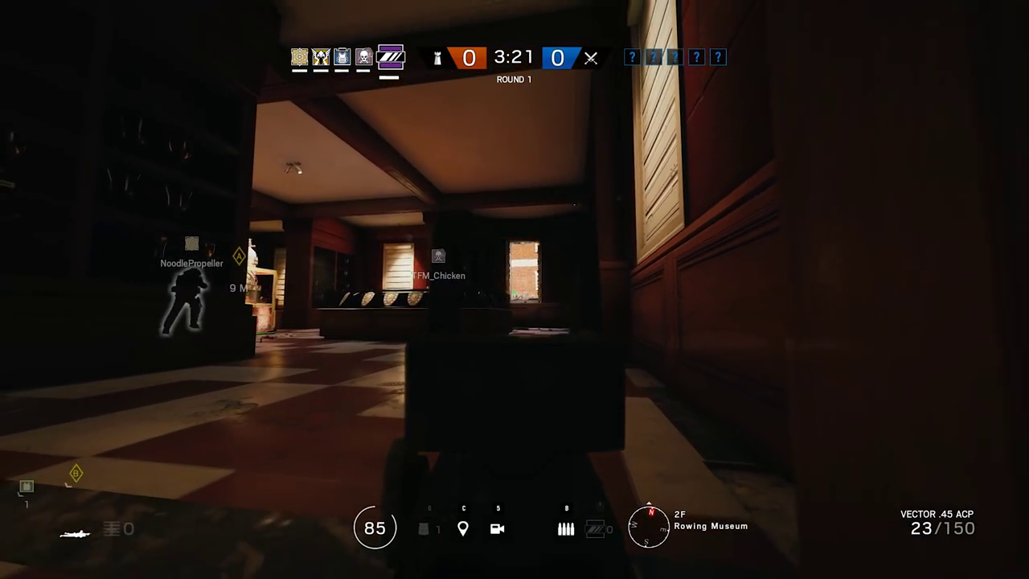
pyautogui.click(515, 290)
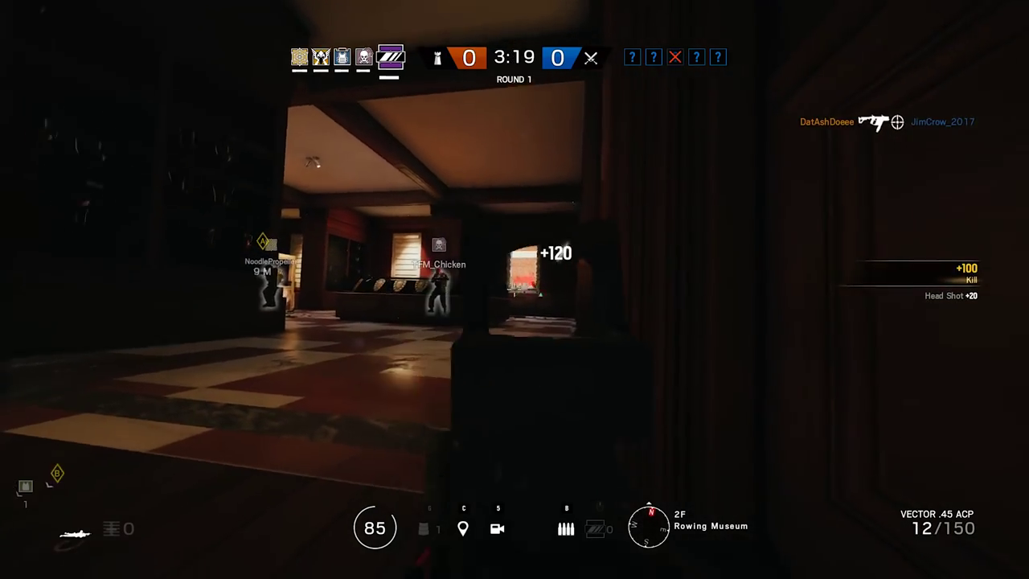
pyautogui.press('w')
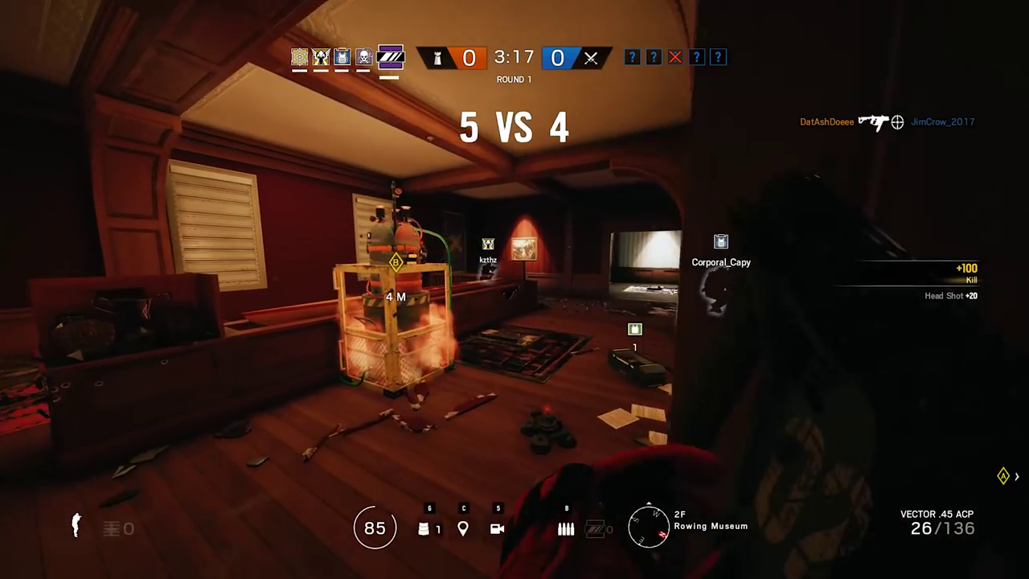
pyautogui.press('w')
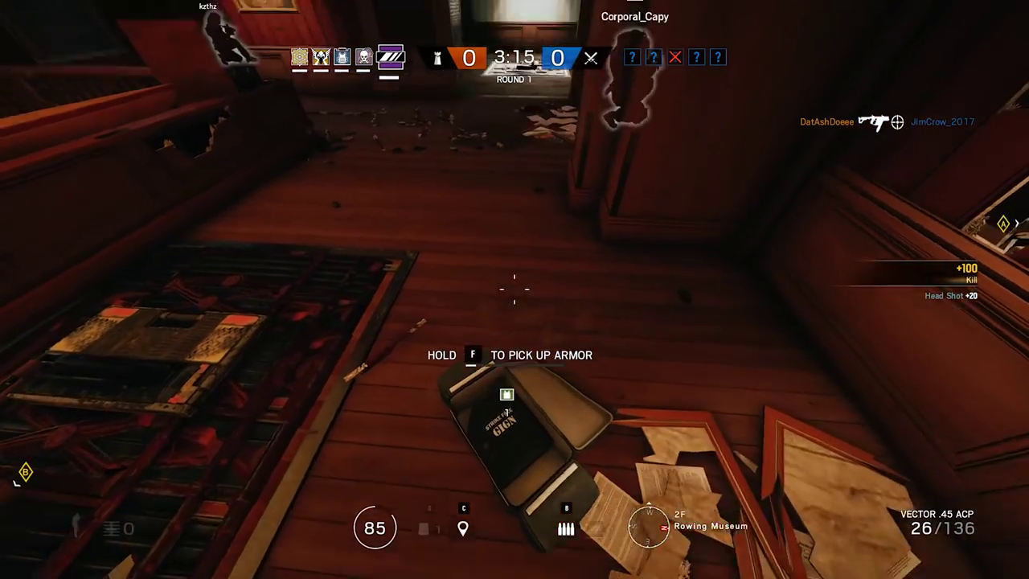
pyautogui.press('f')
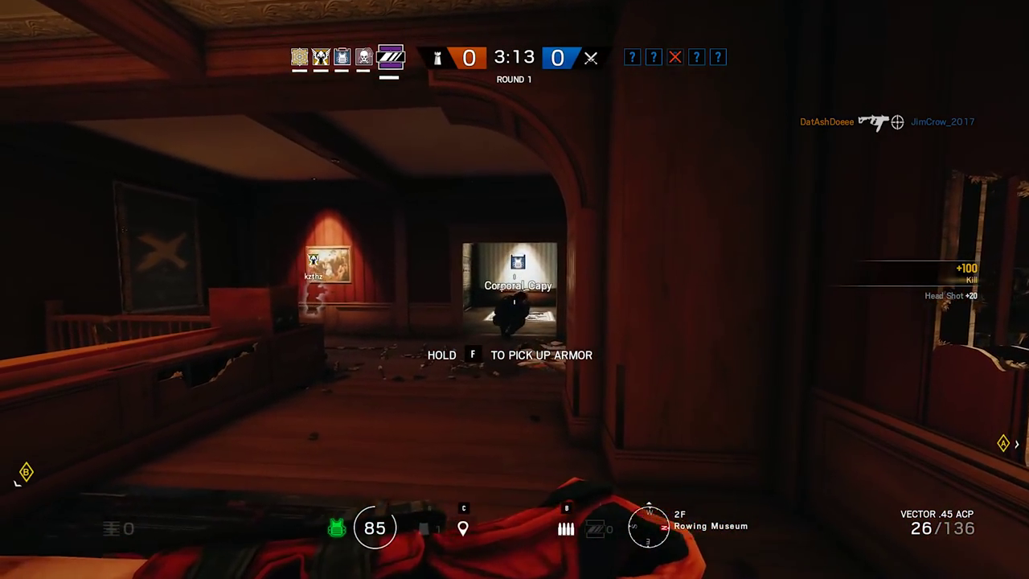
pyautogui.press('w')
pyautogui.press('w')
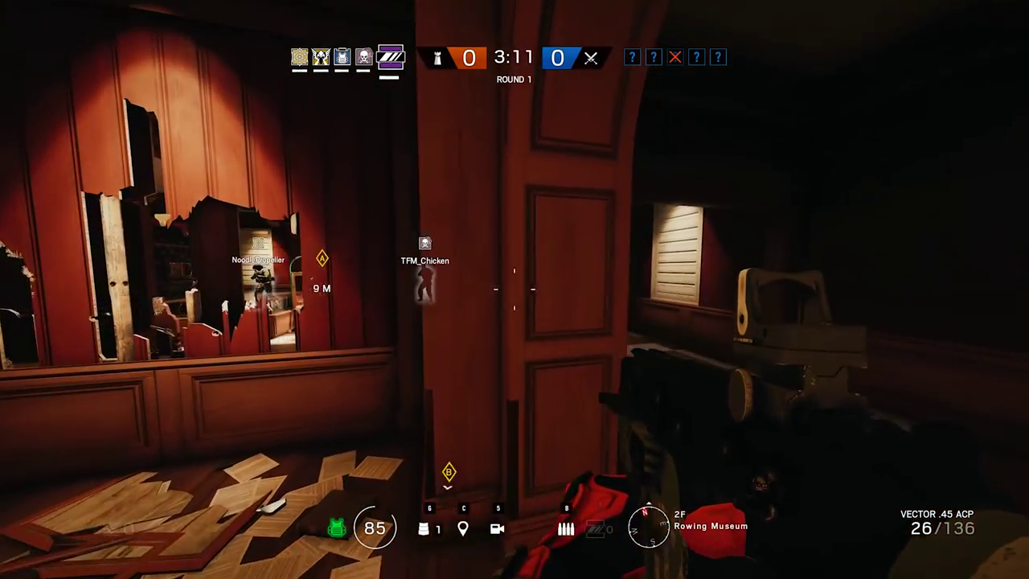
pyautogui.press('w')
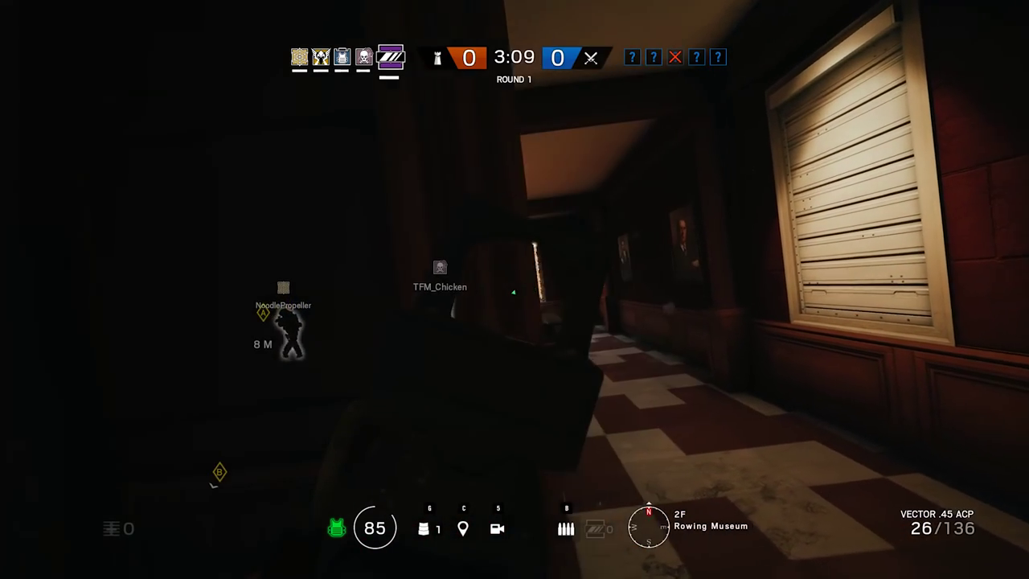
pyautogui.press('w')
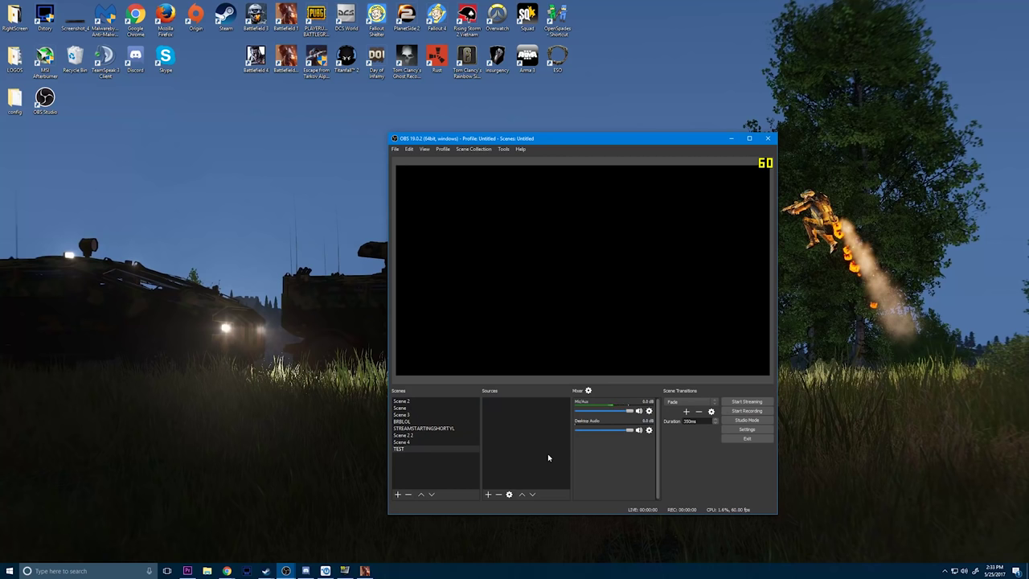
pyautogui.click(471, 472)
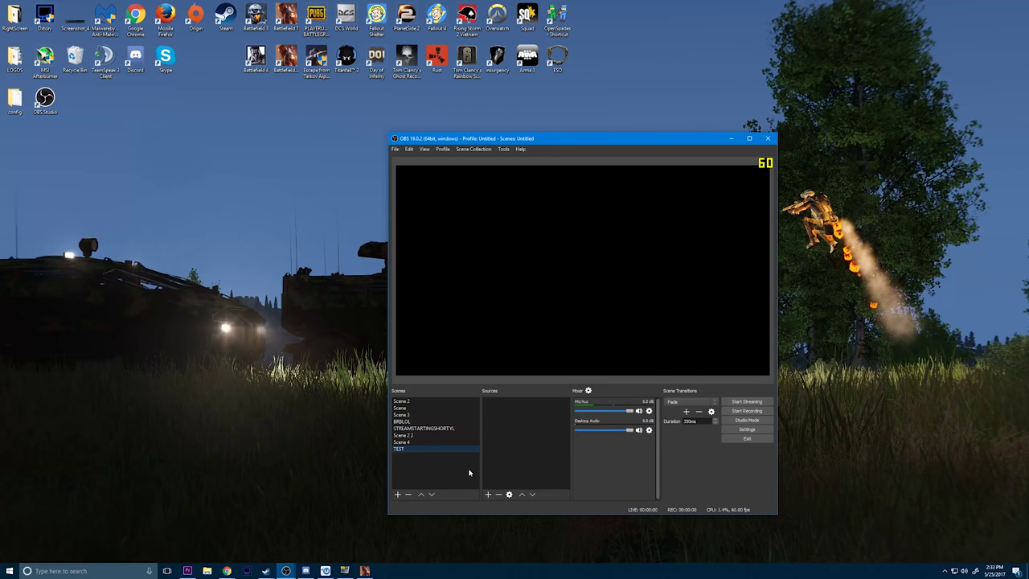
pyautogui.rightClick(407, 457)
pyautogui.click(419, 459)
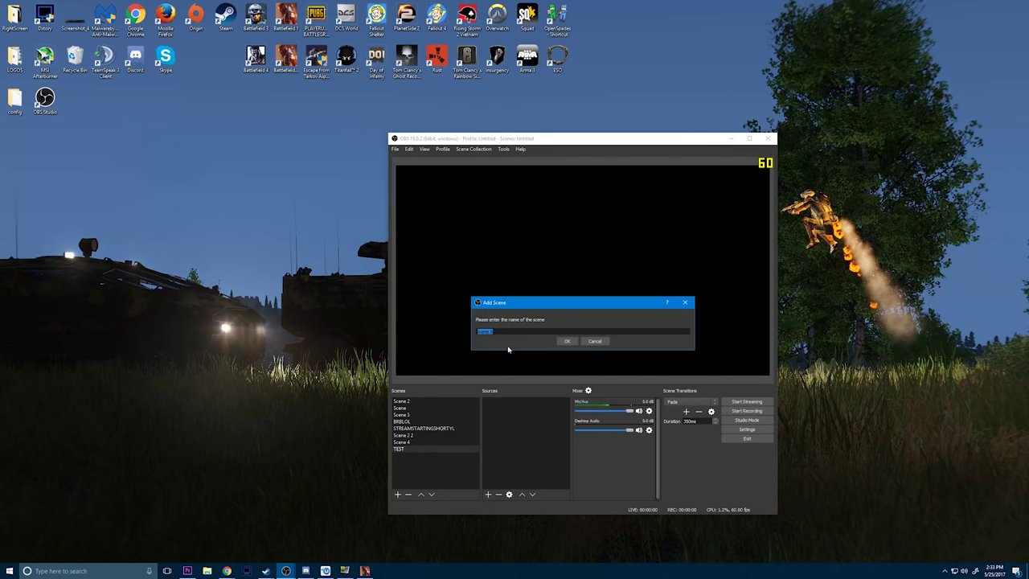
pyautogui.click(594, 341)
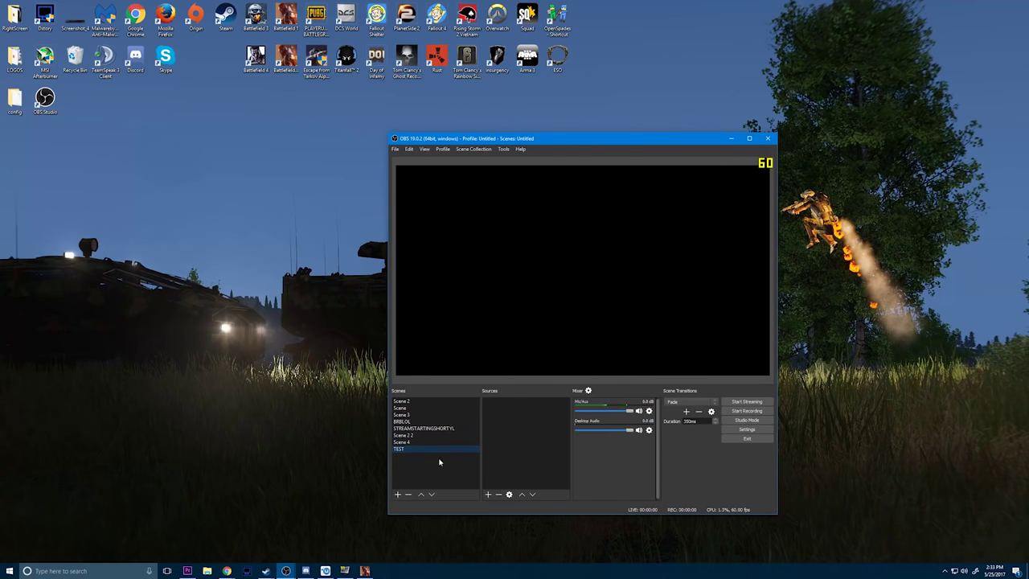
# Step: Add a new Display Capture source to the TEST scene, capturing the 2560x1440 display with the cursor included
pyautogui.rightClick(502, 416)
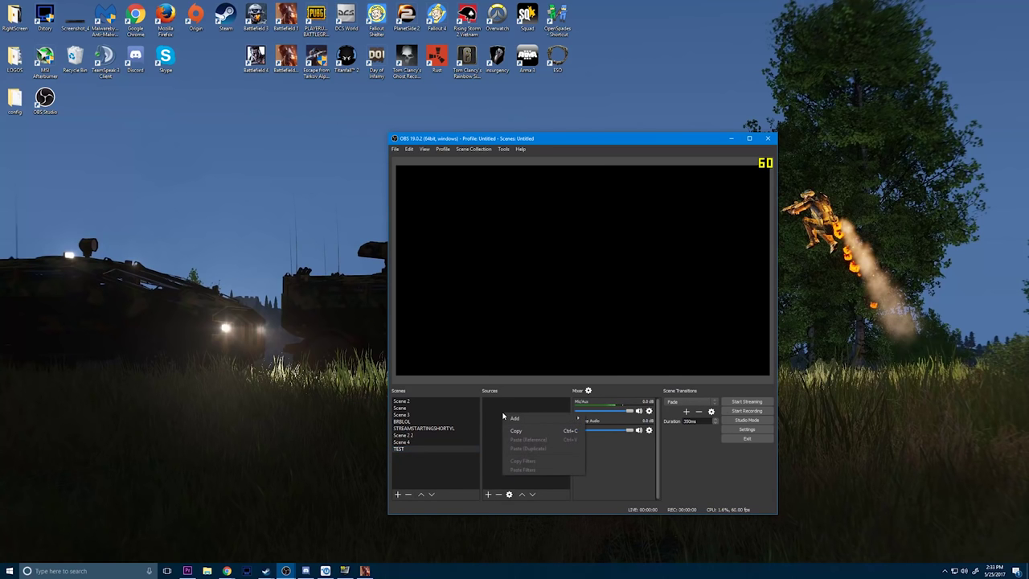
pyautogui.moveTo(573, 420)
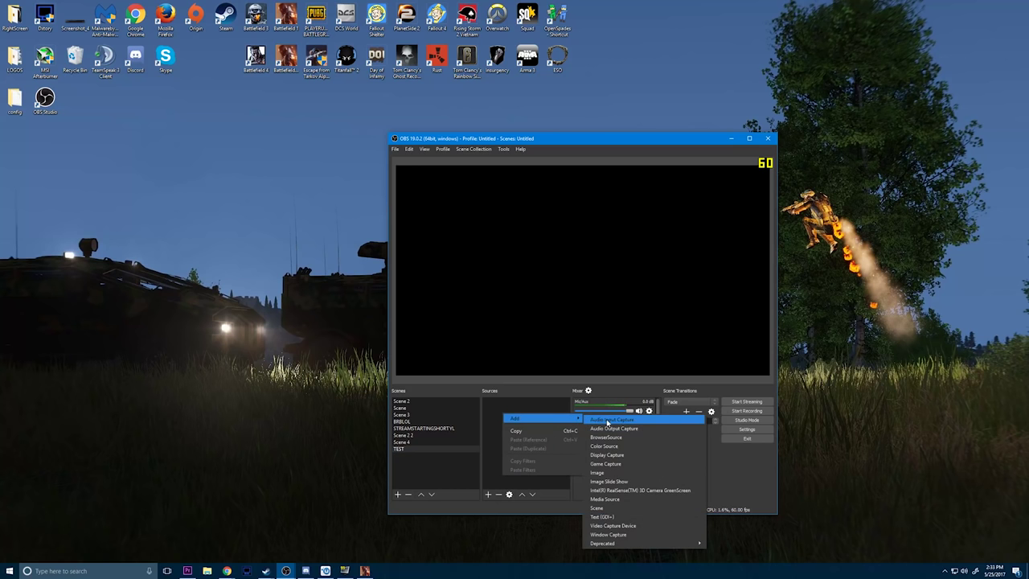
pyautogui.click(617, 456)
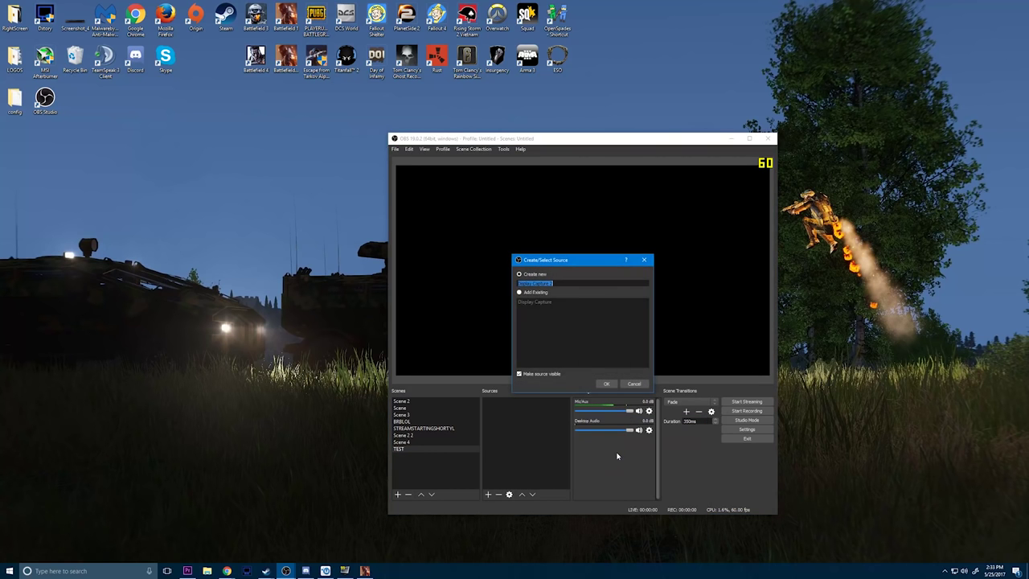
pyautogui.click(605, 384)
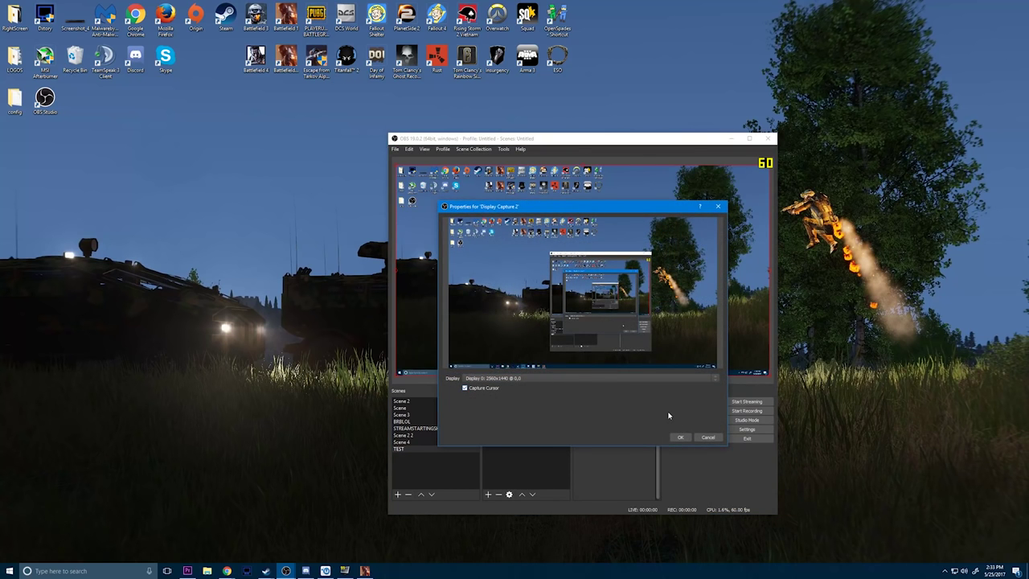
pyautogui.click(680, 437)
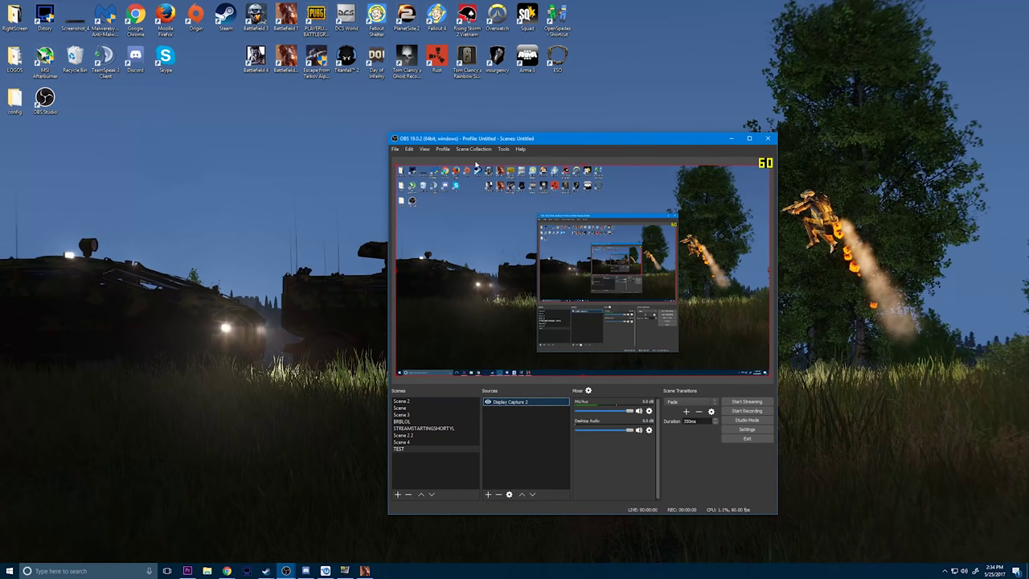
# Step: Shrink the display capture to under half the canvas width and place it against the canvas's left edge, halfway up
pyautogui.moveTo(501, 138); pyautogui.dragTo(653, 161)
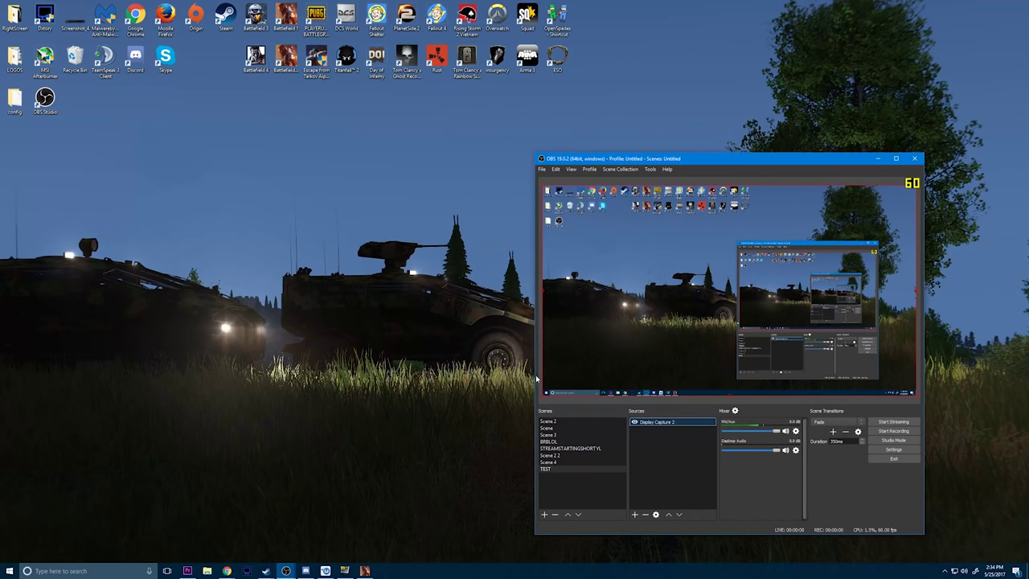
pyautogui.moveTo(581, 159); pyautogui.dragTo(551, 142)
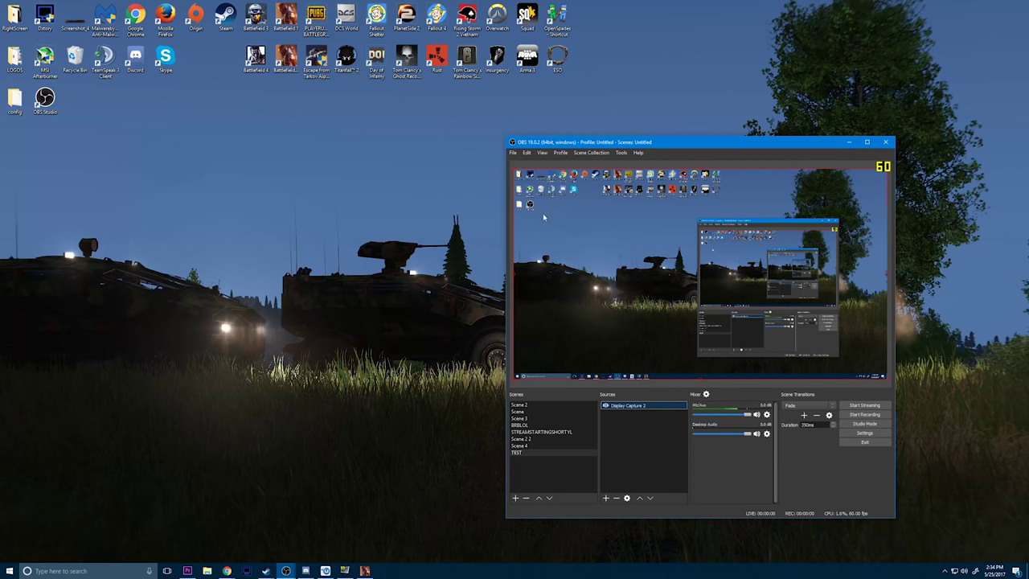
pyautogui.moveTo(515, 170); pyautogui.dragTo(717, 330)
pyautogui.moveTo(778, 343); pyautogui.dragTo(577, 289)
# Step: Add another new Display Capture source to the TEST scene and set it to the second monitor
pyautogui.rightClick(629, 441)
pyautogui.moveTo(644, 443)
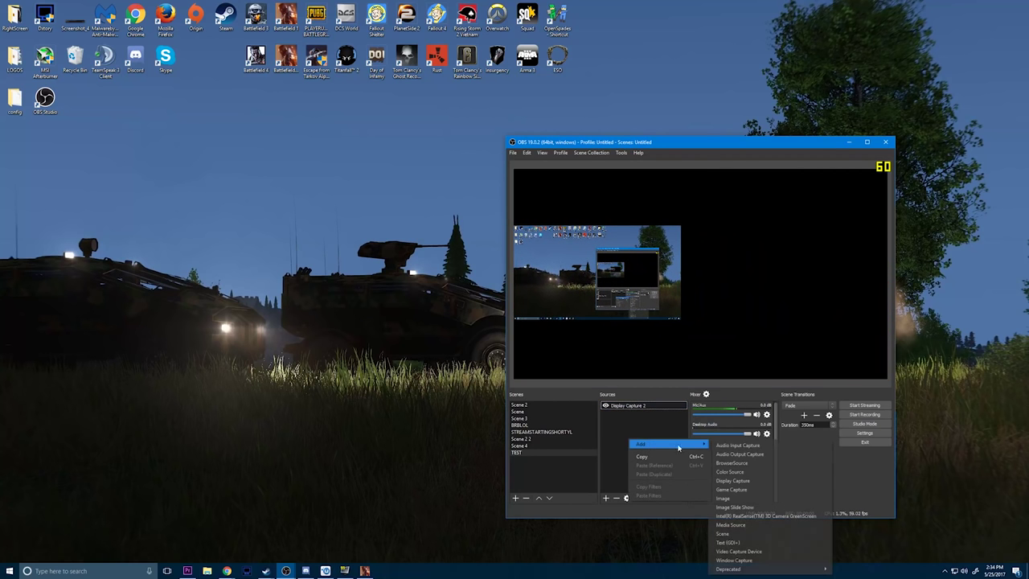
pyautogui.click(738, 488)
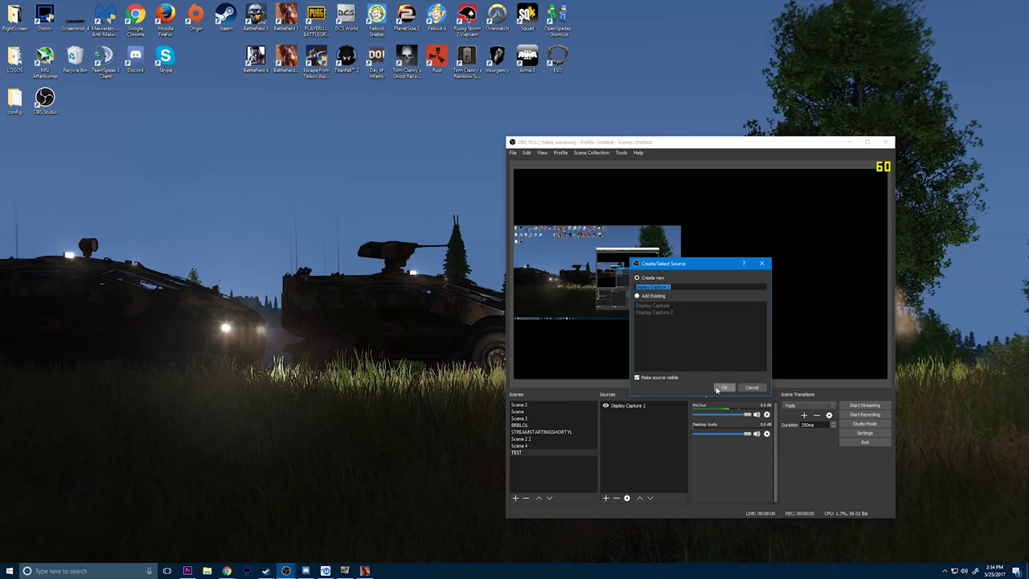
pyautogui.click(723, 387)
pyautogui.click(615, 382)
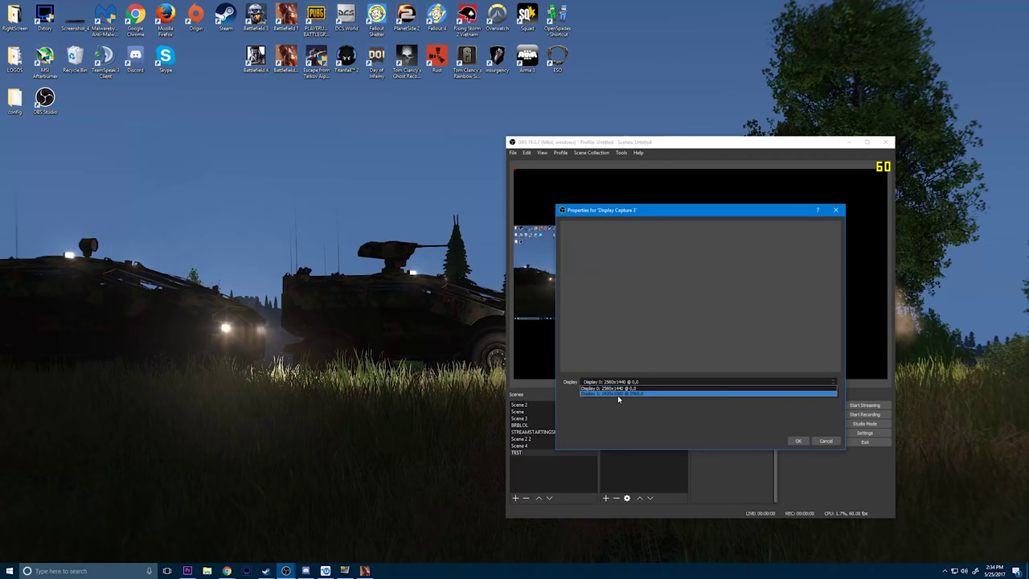
pyautogui.click(617, 394)
pyautogui.click(798, 441)
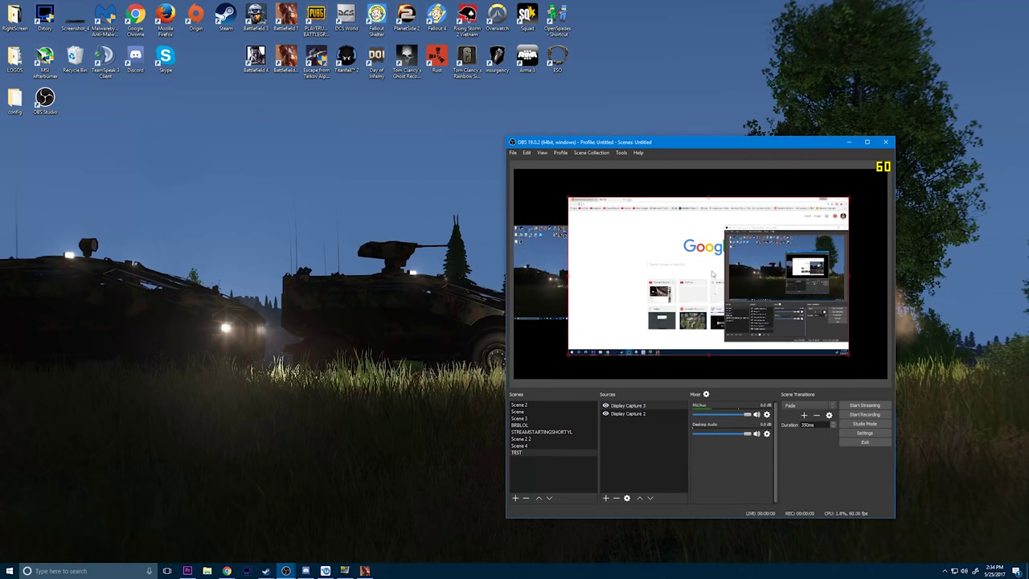
# Step: Resize and position the two display captures side by side so that each fills about half the canvas width
pyautogui.moveTo(668, 294)
pyautogui.mouseDown()
pyautogui.moveTo(695, 304)
pyautogui.moveTo(685, 306)
pyautogui.mouseUp()
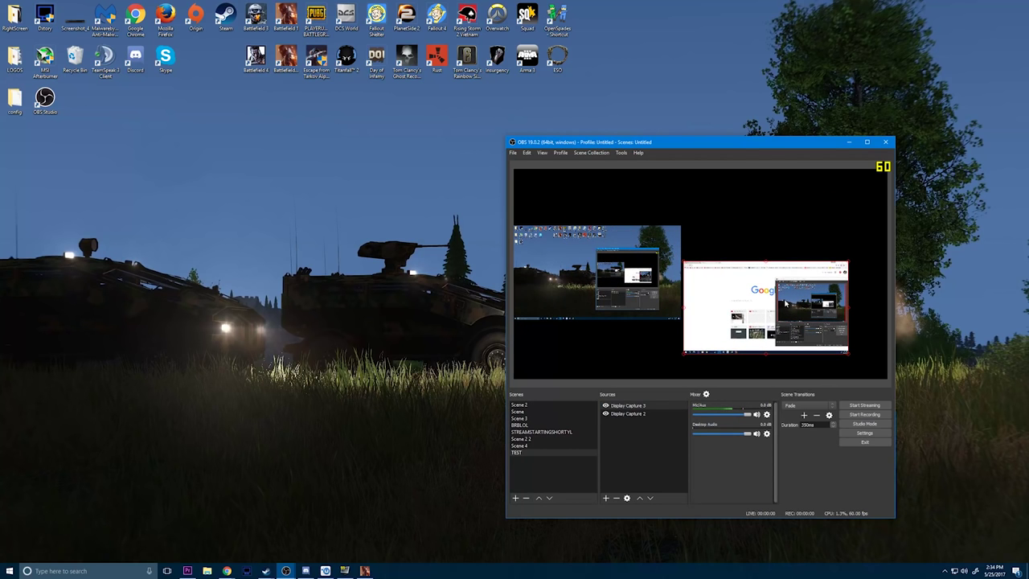
pyautogui.moveTo(809, 323); pyautogui.dragTo(849, 281)
pyautogui.moveTo(725, 325); pyautogui.dragTo(694, 328)
pyautogui.click(659, 297)
pyautogui.click(718, 318)
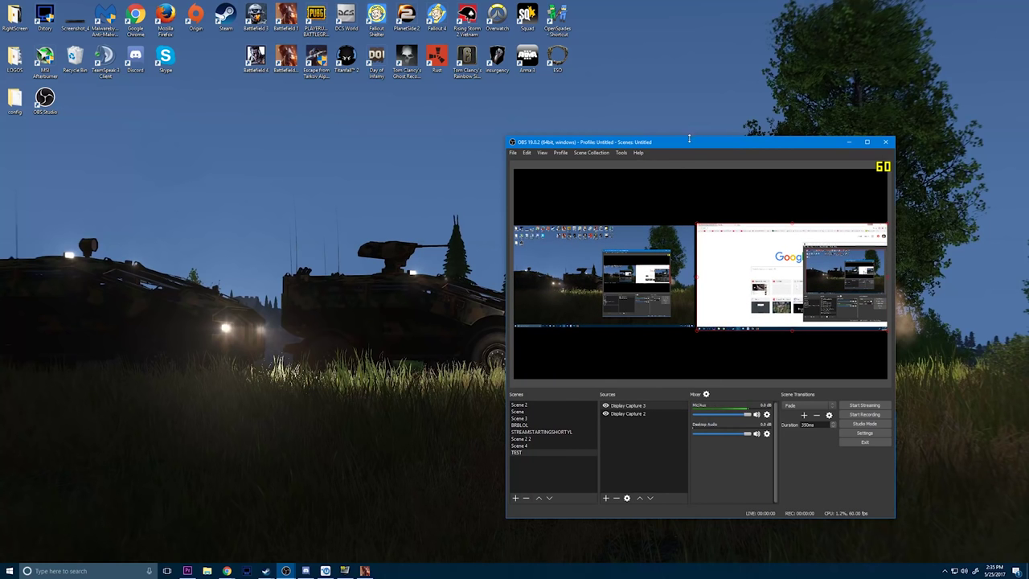
pyautogui.moveTo(689, 140); pyautogui.dragTo(686, 139)
pyautogui.click(535, 183)
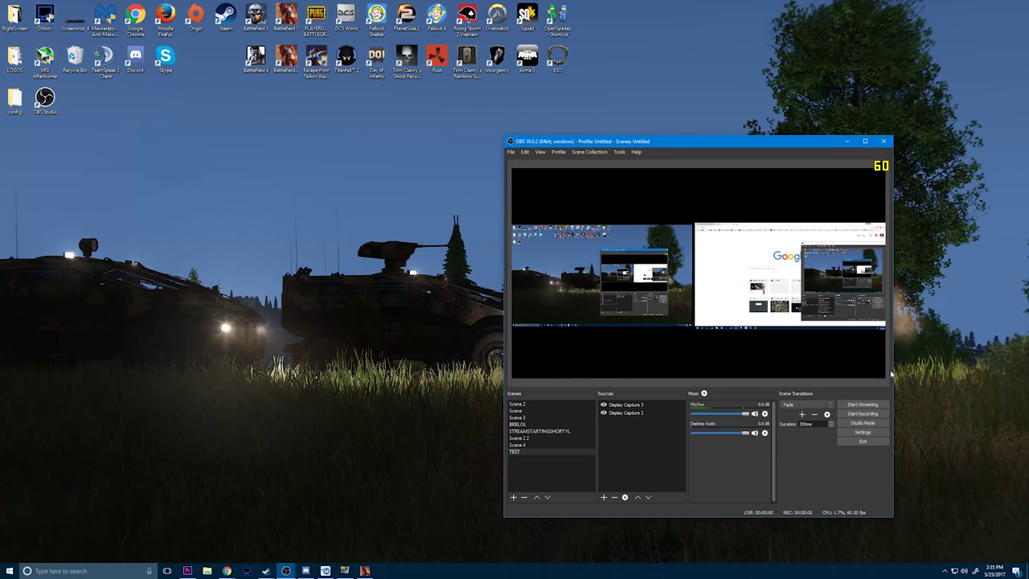
# Step: Record a short test clip of both displays and review the video from the Captured folder
pyautogui.click(864, 413)
pyautogui.click(862, 413)
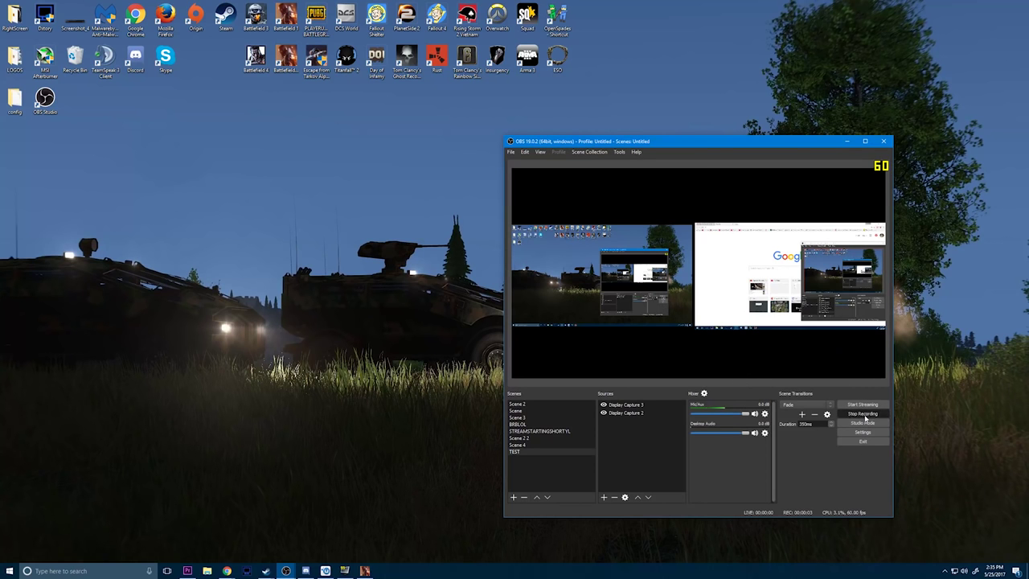
pyautogui.click(206, 571)
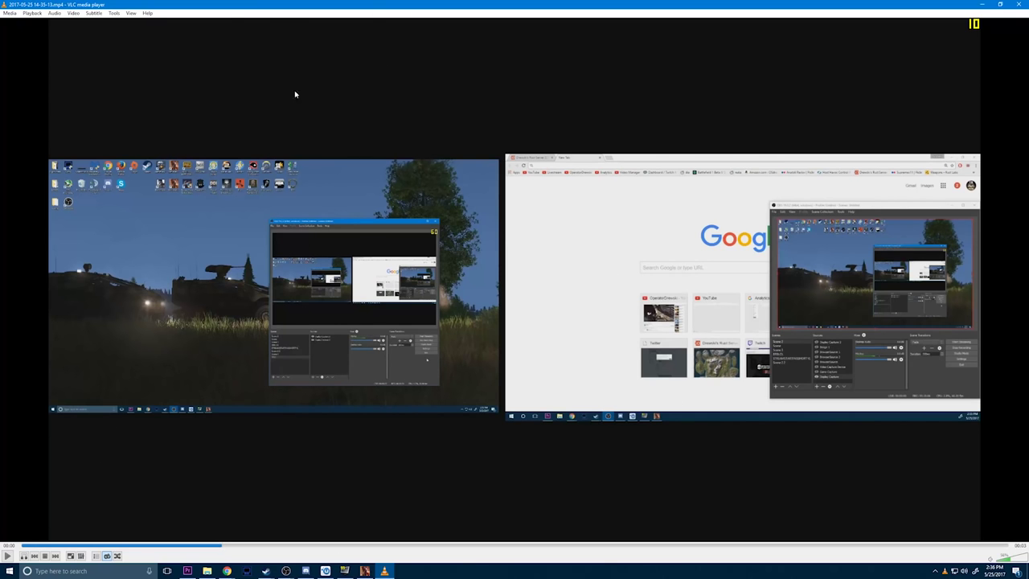
pyautogui.click(1018, 4)
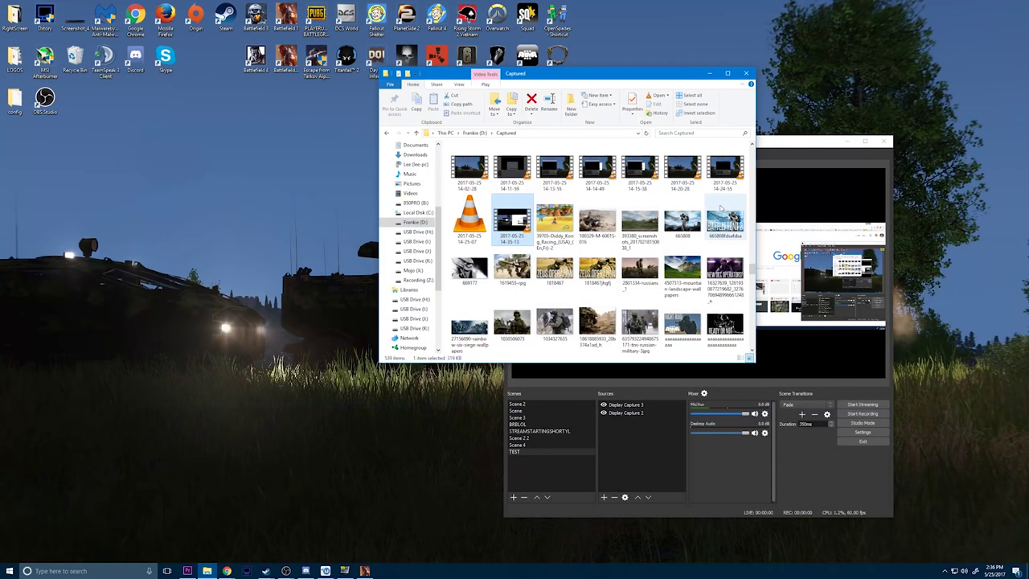
pyautogui.click(746, 73)
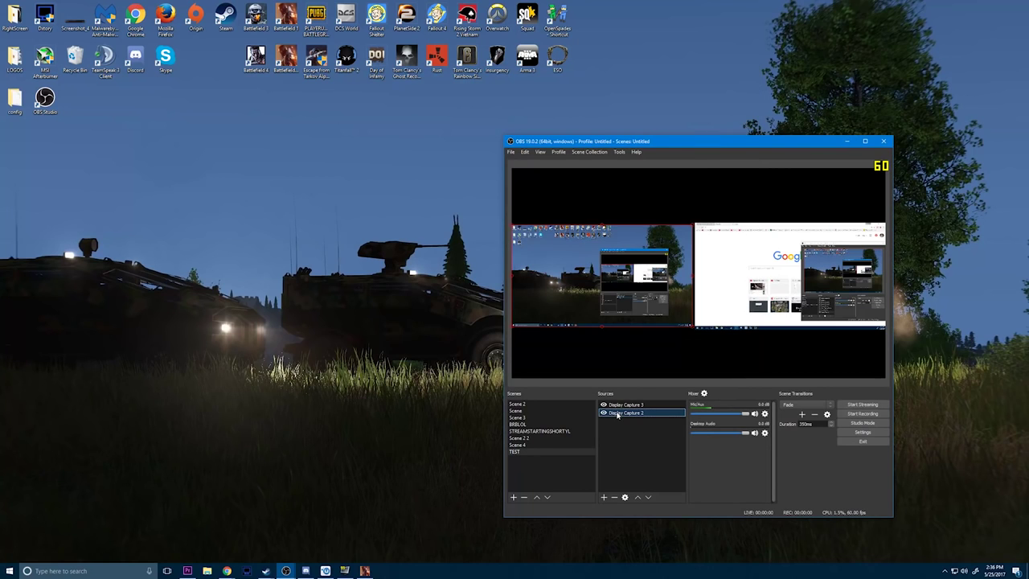
# Step: Remove both display capture sources from the TEST scene
pyautogui.click(619, 413)
pyautogui.press('Delete')
pyautogui.press('Return')
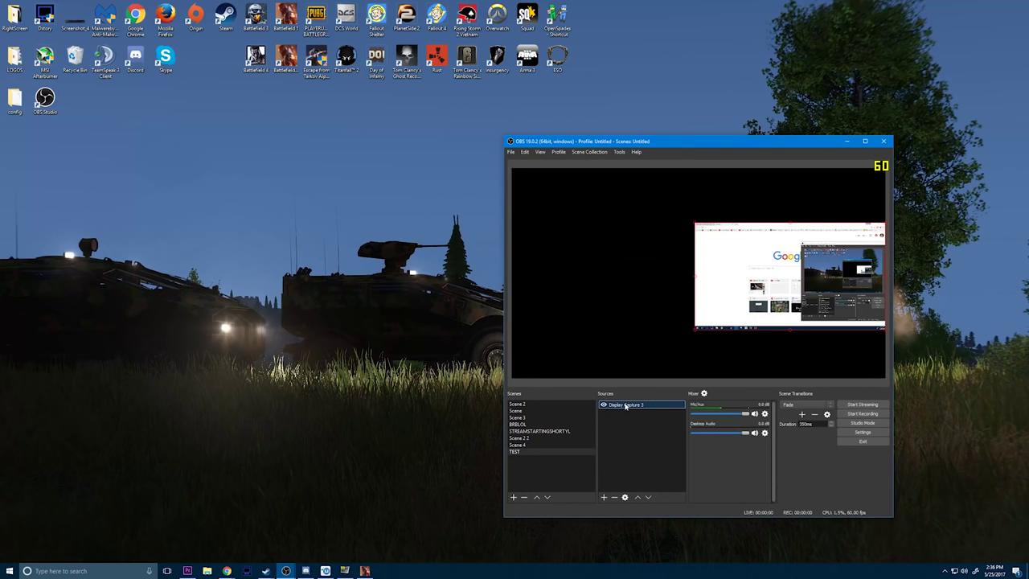
pyautogui.press('Delete')
pyautogui.press('Return')
# Step: Add a new Game Capture source to the TEST scene, with the mode kept at Capture any fullscreen application and cursor capture on
pyautogui.rightClick(635, 417)
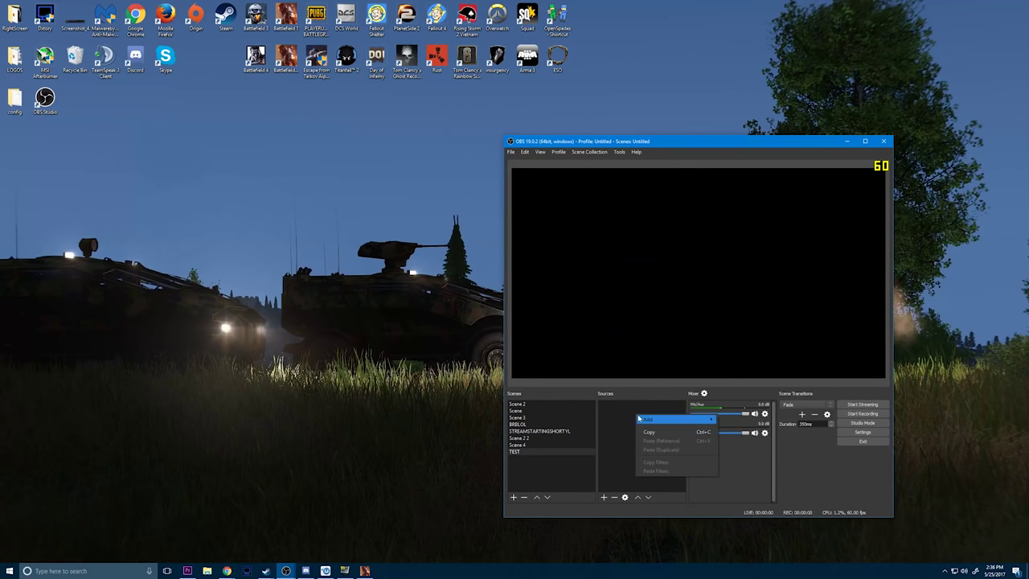
pyautogui.rightClick(620, 407)
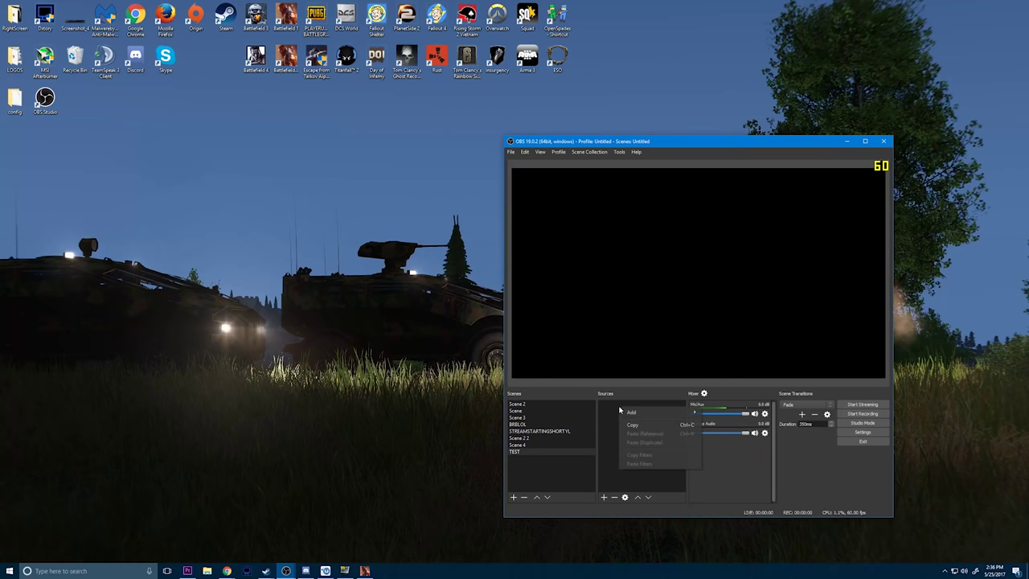
pyautogui.moveTo(675, 410)
pyautogui.click(731, 459)
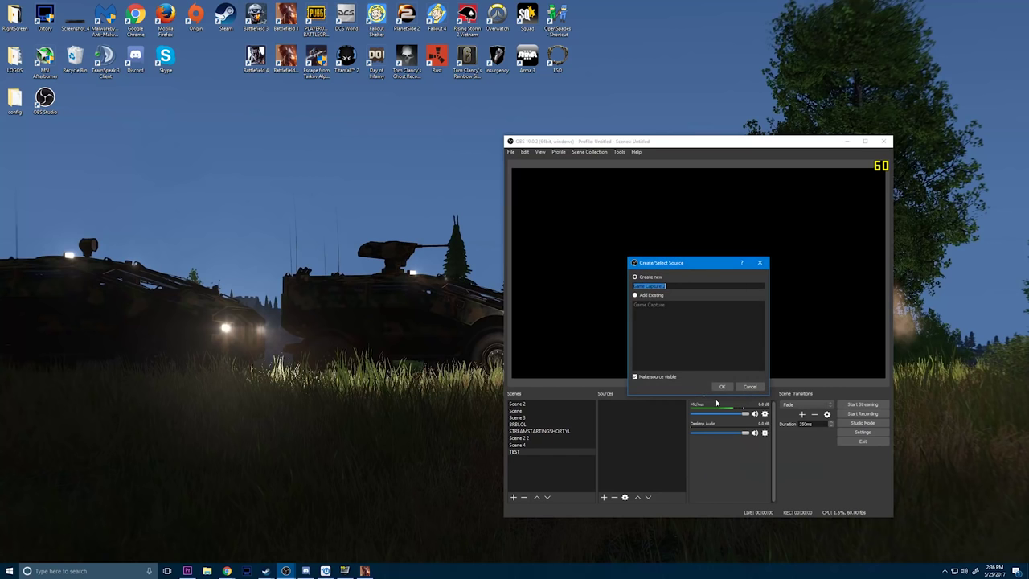
pyautogui.click(720, 387)
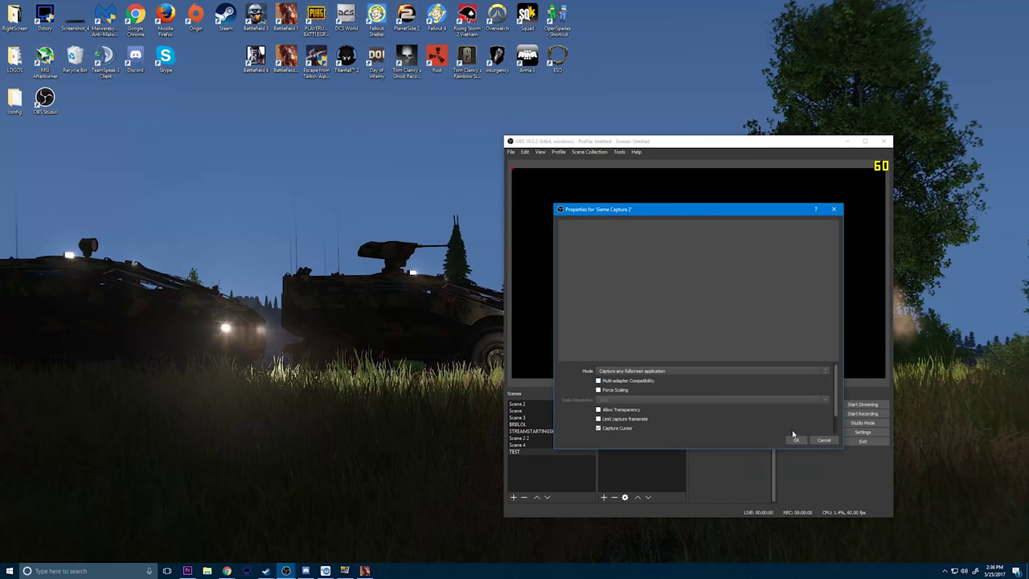
pyautogui.click(794, 439)
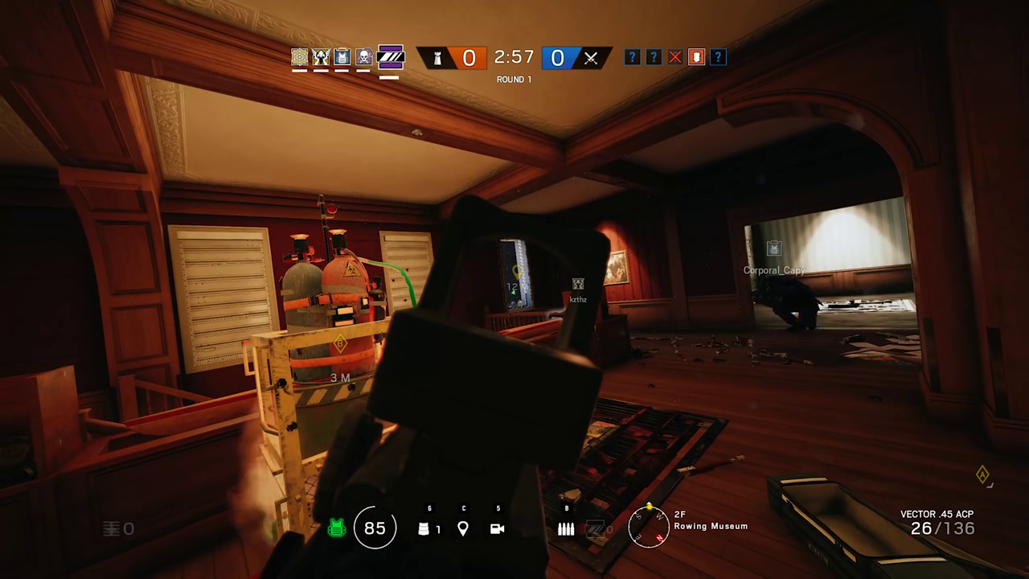
pyautogui.click(514, 289)
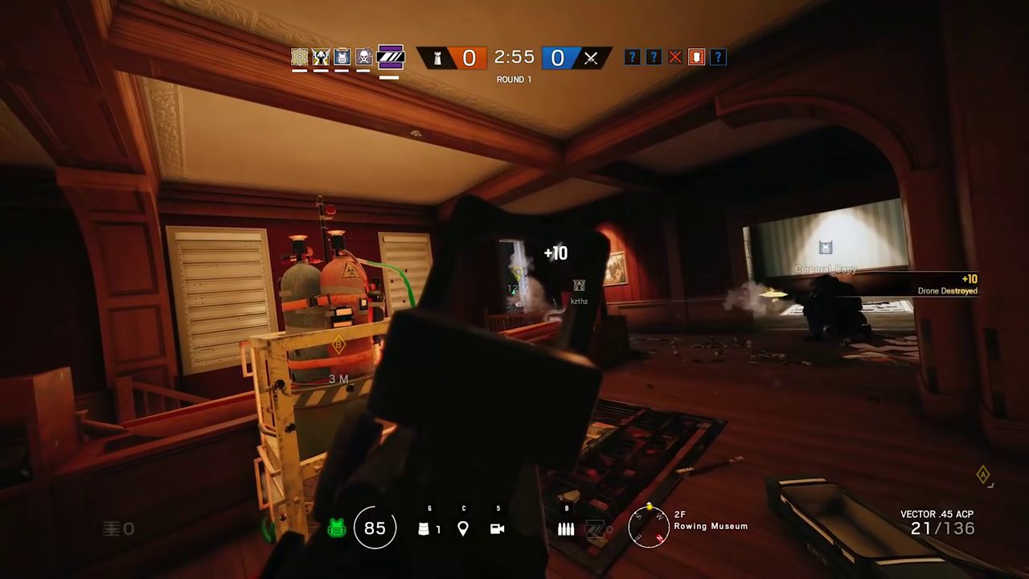